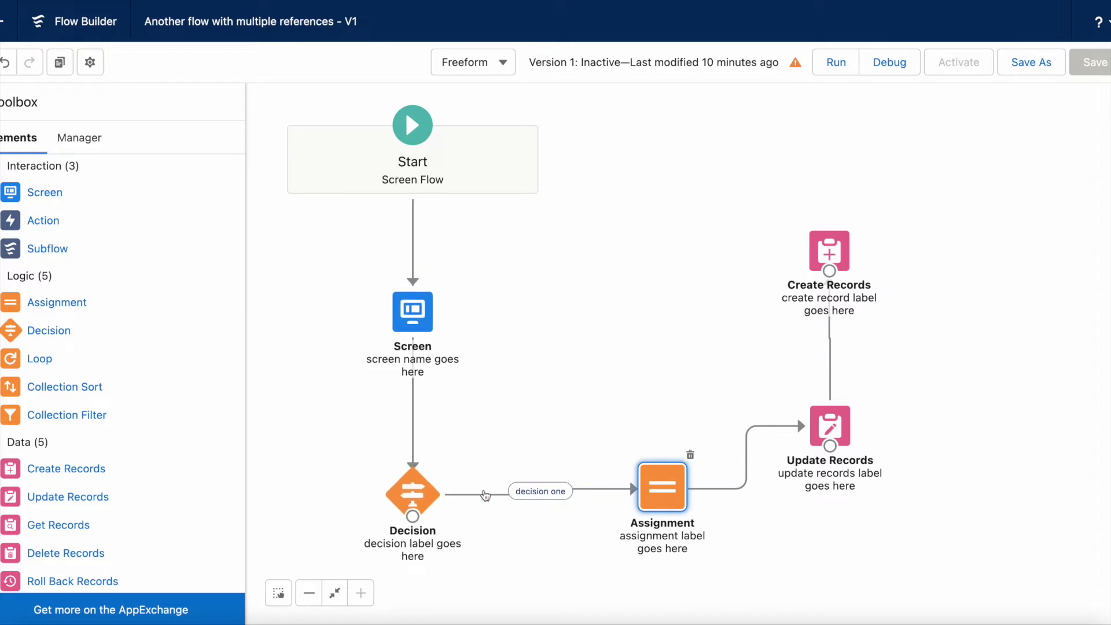
Check the decision's settings, then search for and open Flow With Multiple References' details
{"action": "double_click", "coordinate": [412, 493]}
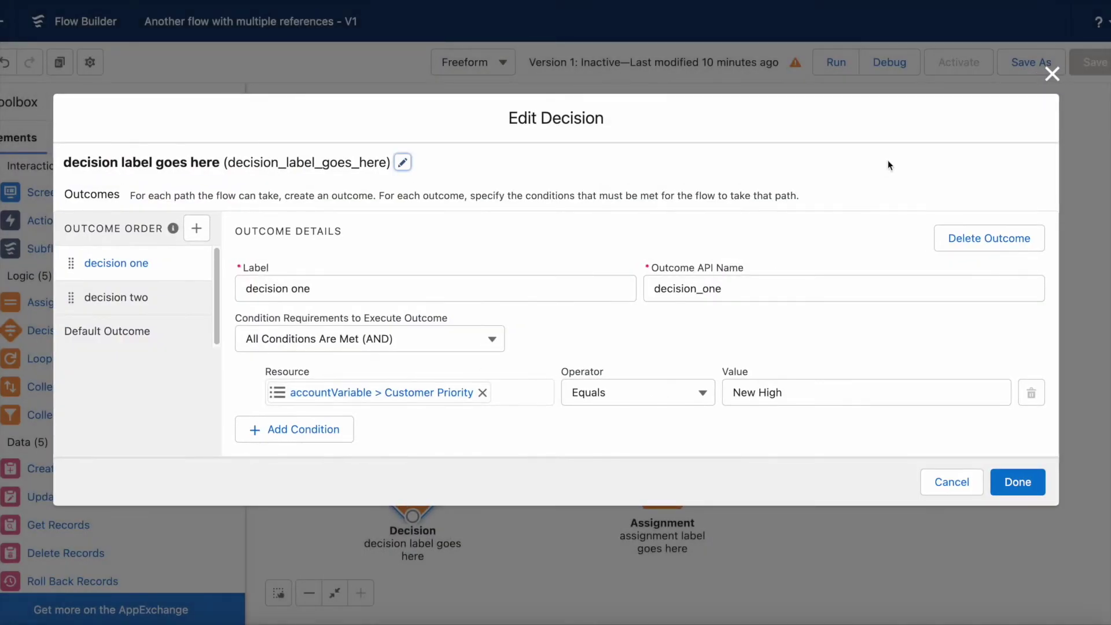
{"action": "left_click", "coordinate": [1050, 74]}
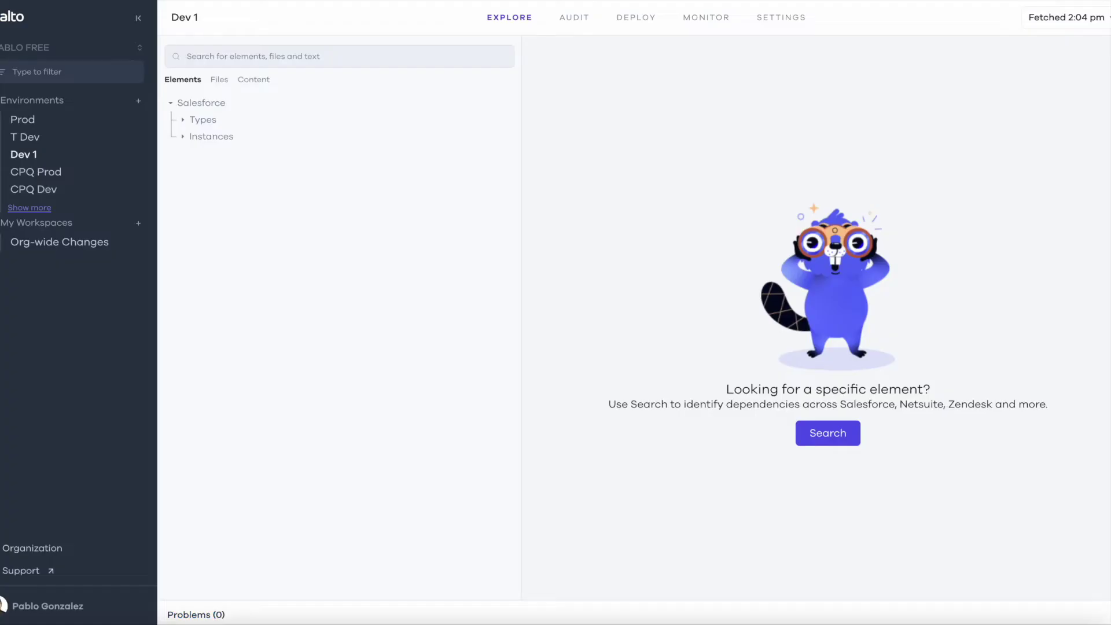
{"action": "left_click", "coordinate": [330, 56]}
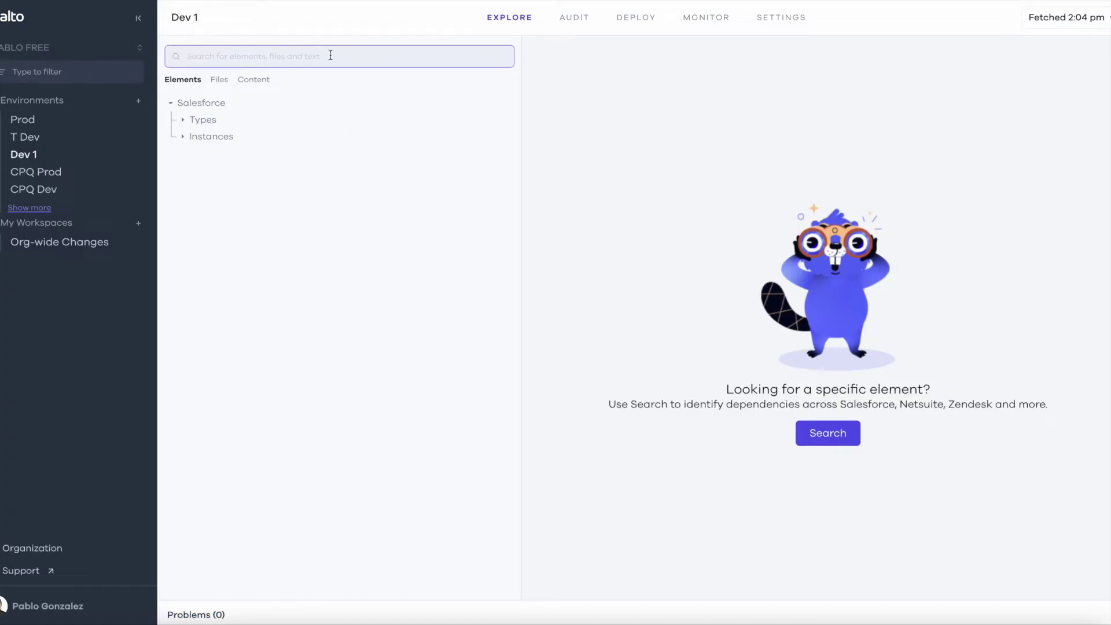
{"action": "type", "text": "flow_wi"}
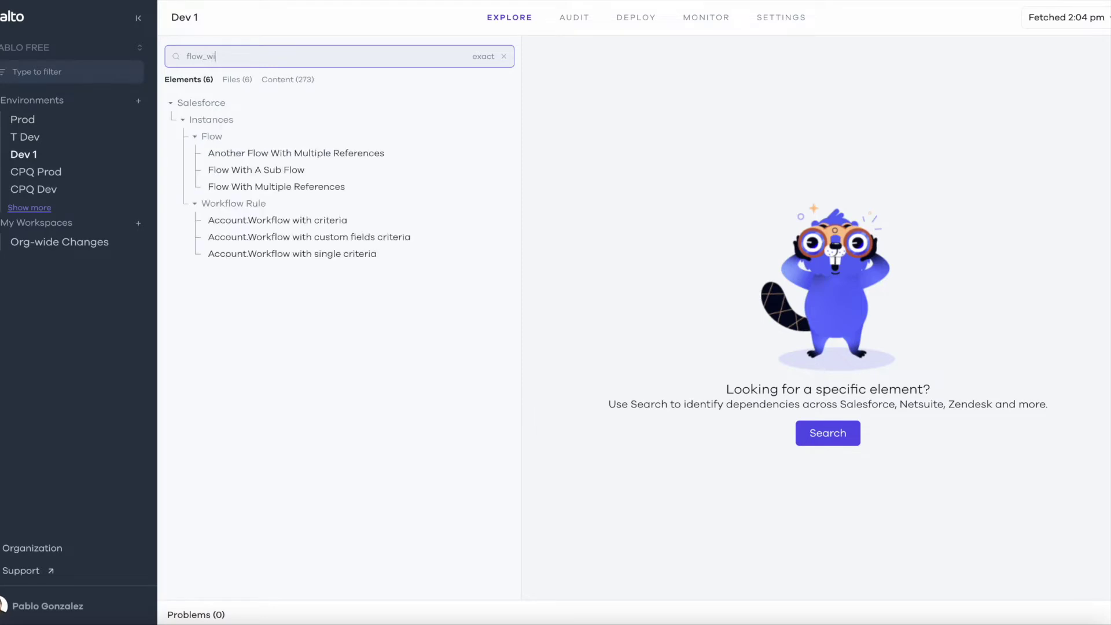
{"action": "mouse_move", "coordinate": [276, 187]}
{"action": "left_click", "coordinate": [274, 191]}
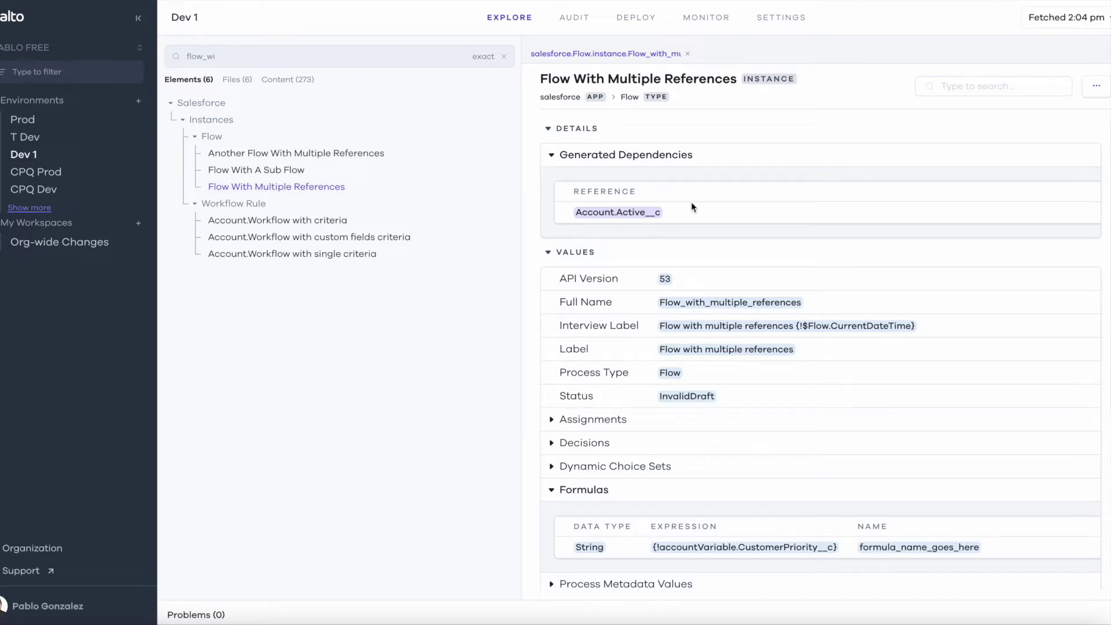
{"action": "scroll", "coordinate": [770, 254], "scroll_direction": "down", "scroll_amount": 1}
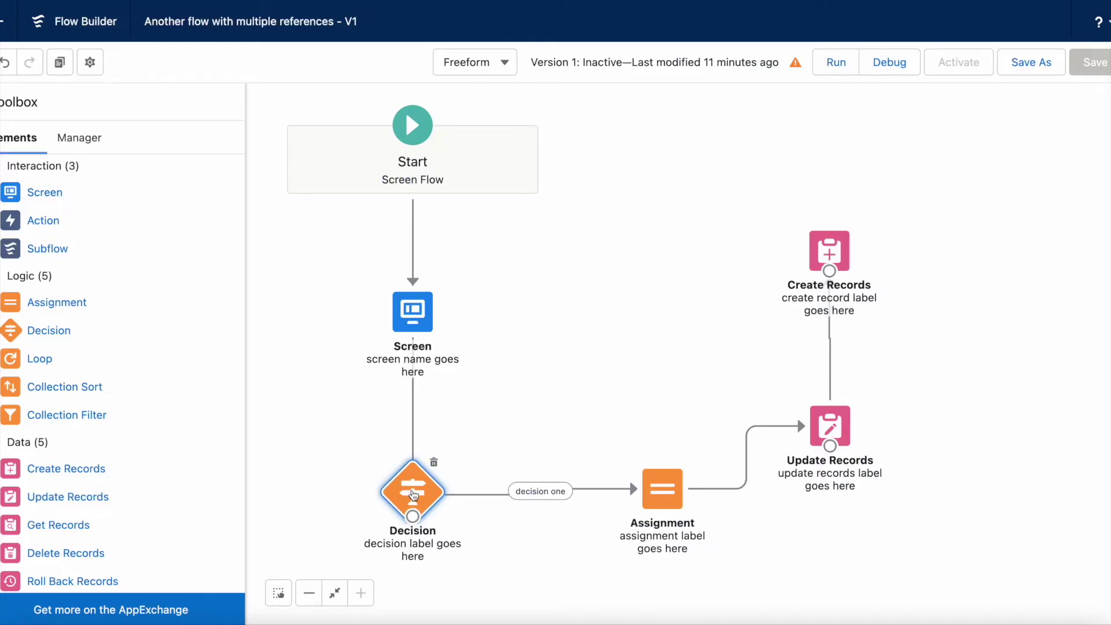
{"action": "double_click", "coordinate": [414, 494]}
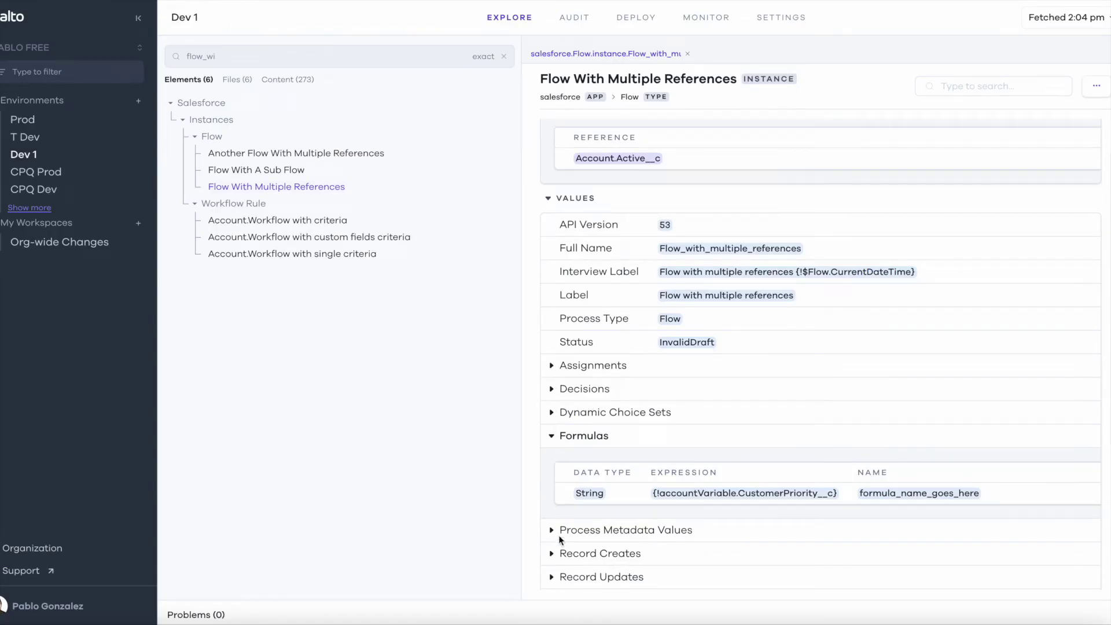
Expand Record Creates, Record Updates and its Filters to reveal the first filter value 'Medium'
{"action": "left_click", "coordinate": [552, 554]}
{"action": "scroll", "coordinate": [629, 434], "scroll_direction": "down", "scroll_amount": 3}
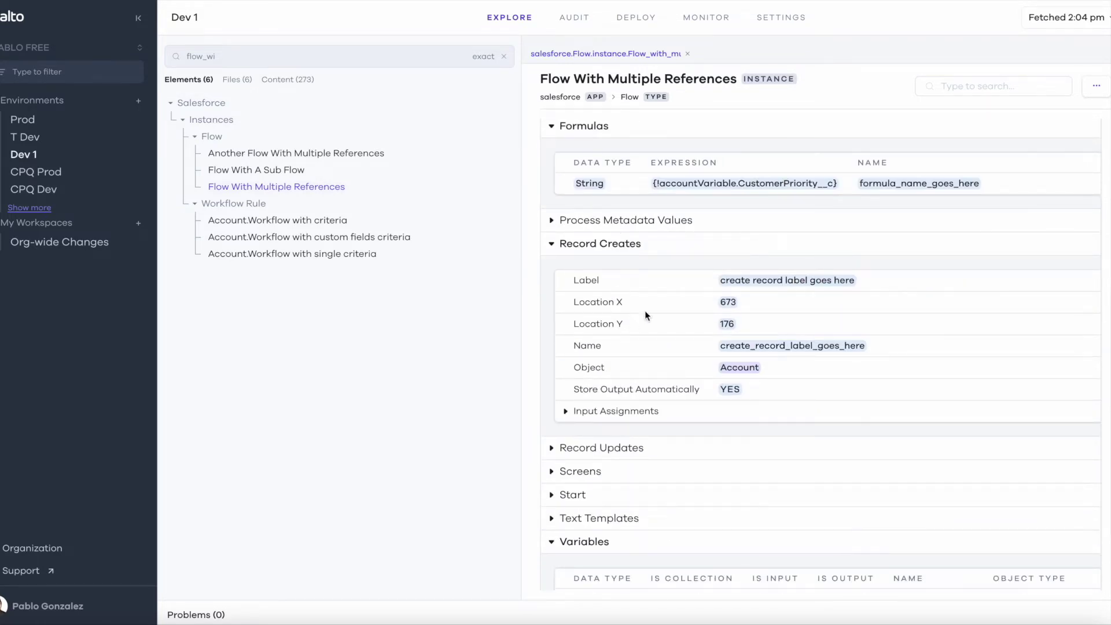
{"action": "left_click", "coordinate": [552, 447]}
{"action": "scroll", "coordinate": [597, 427], "scroll_direction": "down", "scroll_amount": 2}
{"action": "scroll", "coordinate": [597, 427], "scroll_direction": "down", "scroll_amount": 1}
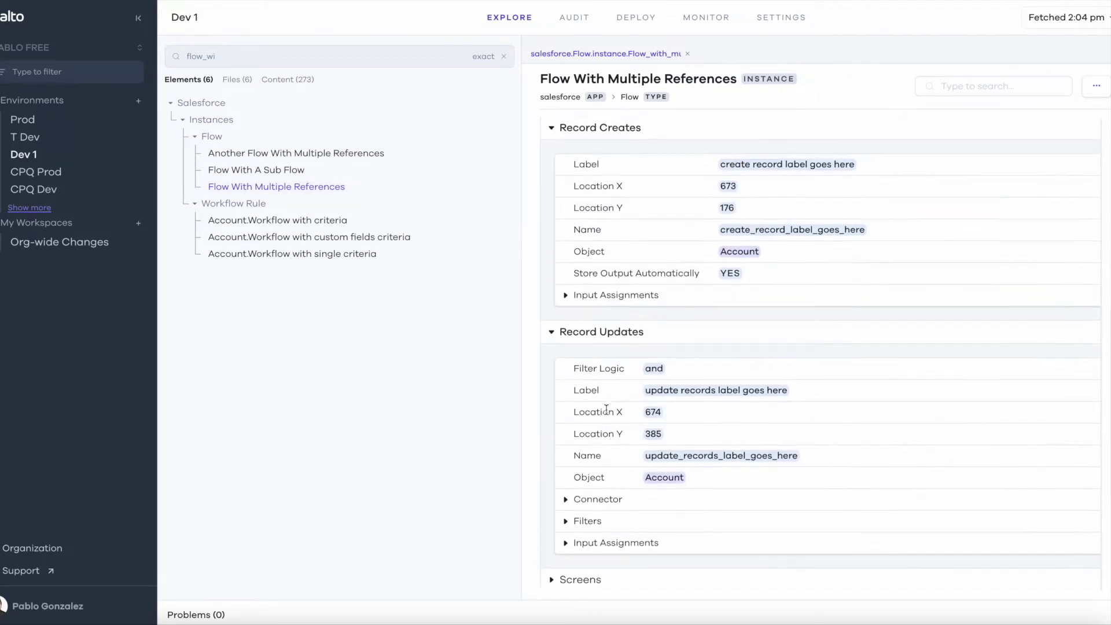
{"action": "left_click", "coordinate": [566, 503]}
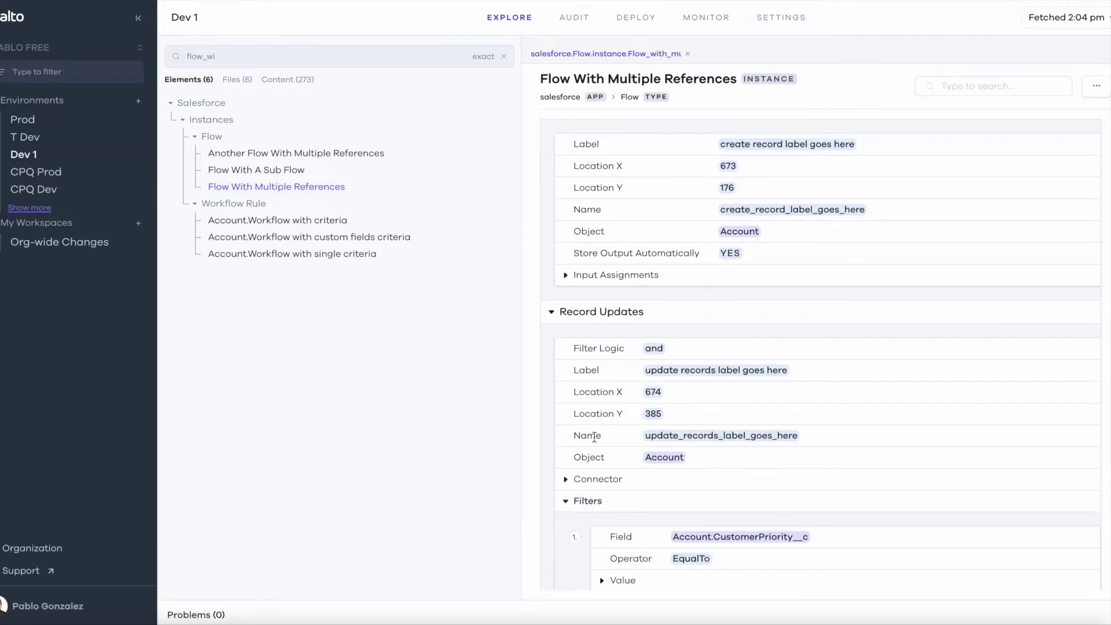
{"action": "scroll", "coordinate": [595, 429], "scroll_direction": "down", "scroll_amount": 1}
{"action": "scroll", "coordinate": [595, 415], "scroll_direction": "down", "scroll_amount": 2}
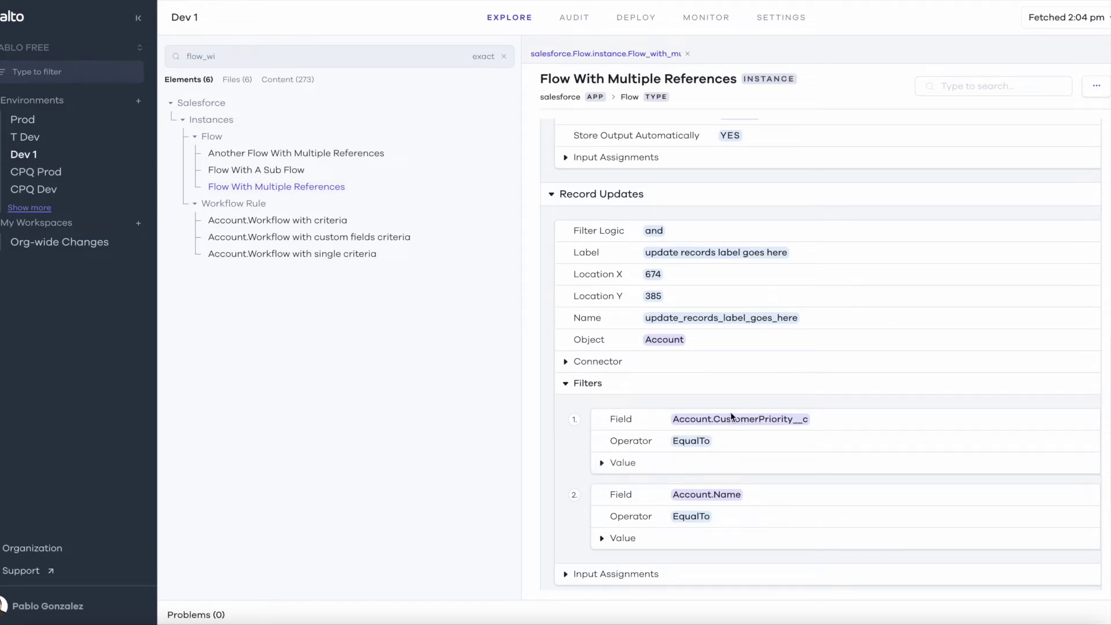
{"action": "left_click", "coordinate": [603, 465]}
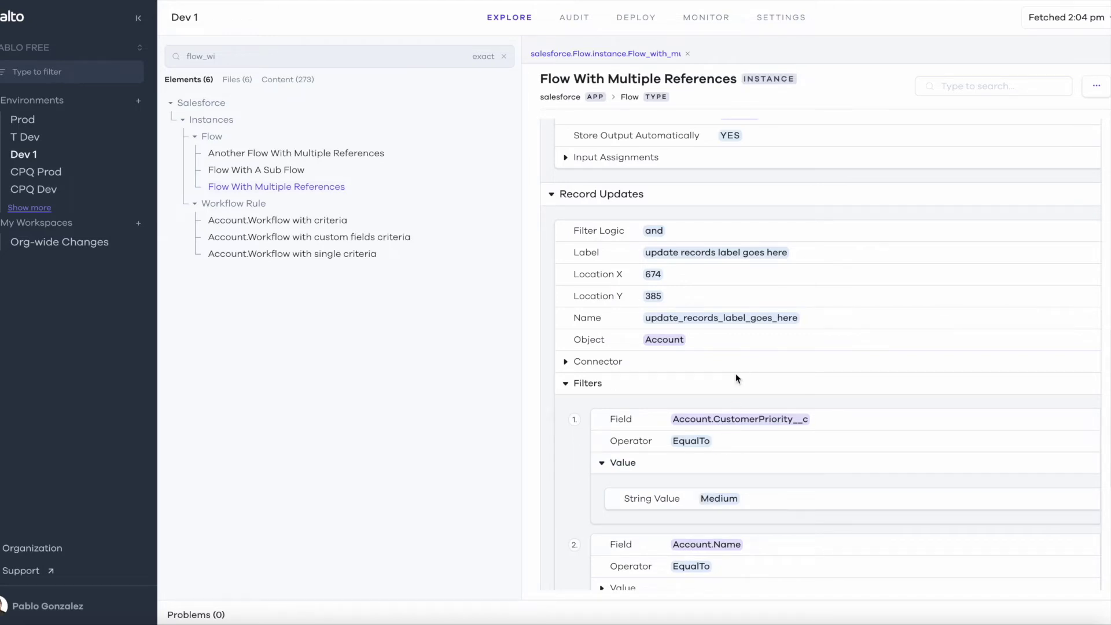
{"action": "scroll", "coordinate": [736, 378], "scroll_direction": "down", "scroll_amount": 2}
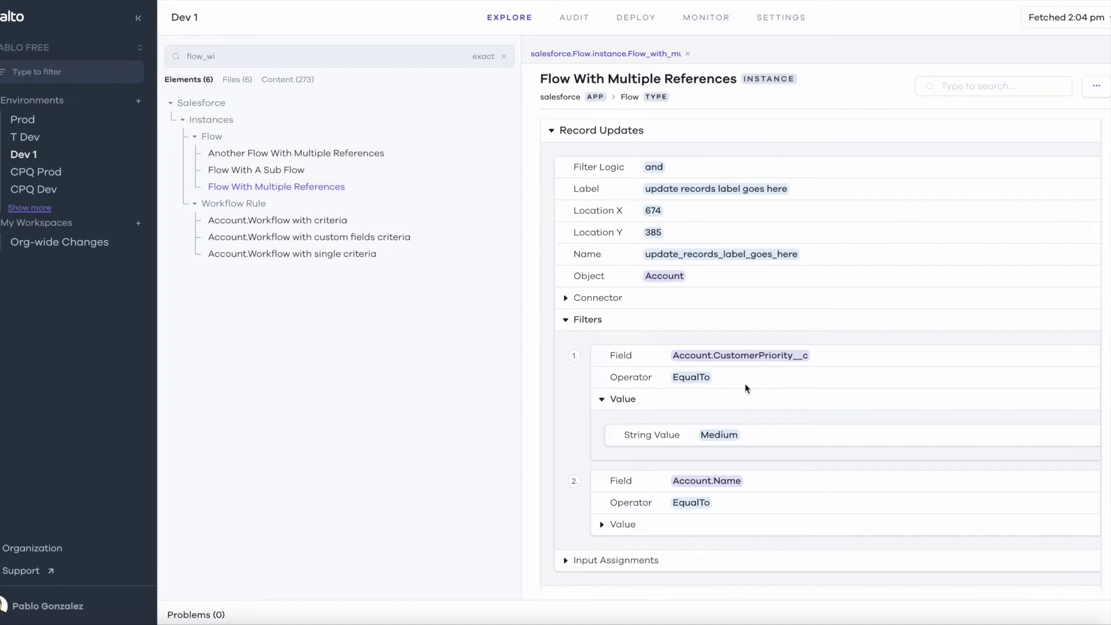
{"action": "scroll", "coordinate": [745, 383], "scroll_direction": "up", "scroll_amount": 1}
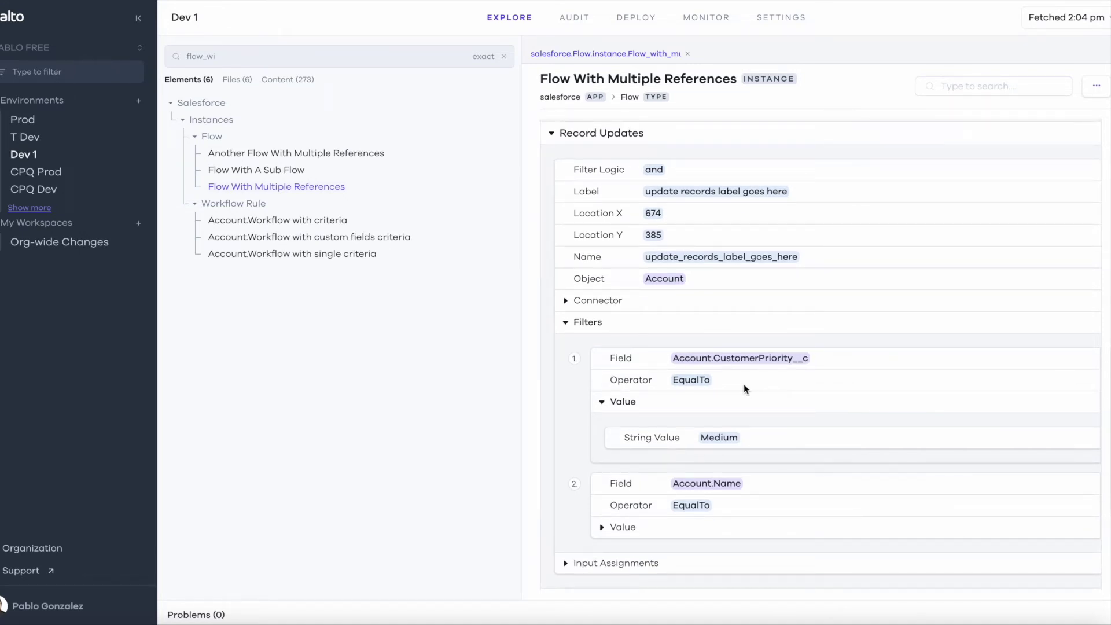
Compare Another Flow With Multiple References against Flow_with_multiple_references side by side
{"action": "left_click", "coordinate": [335, 156]}
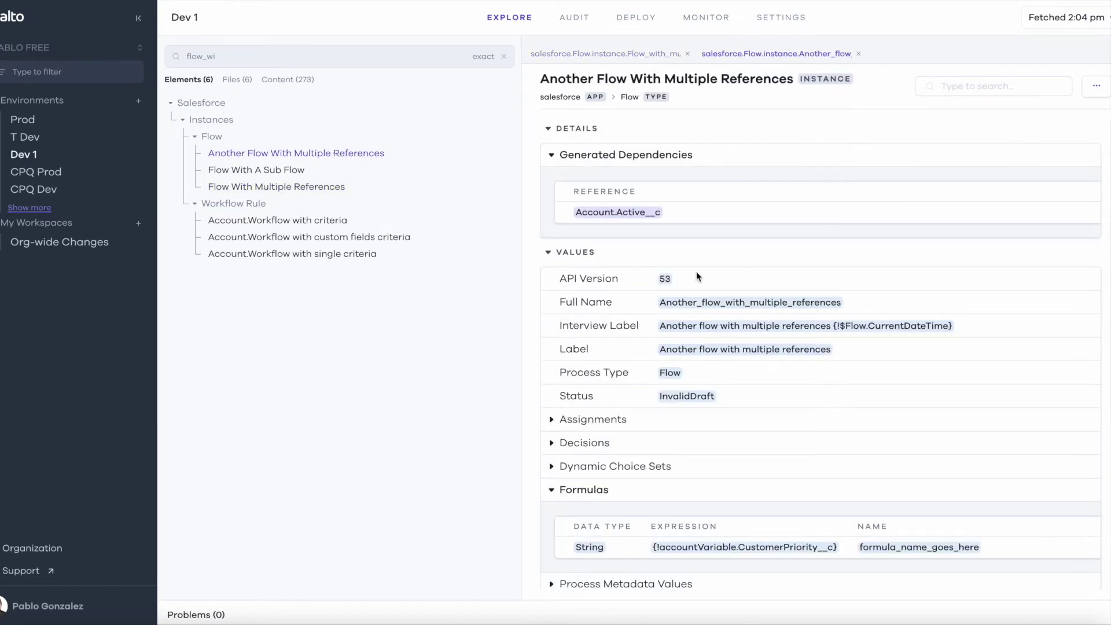
{"action": "left_click", "coordinate": [1096, 86]}
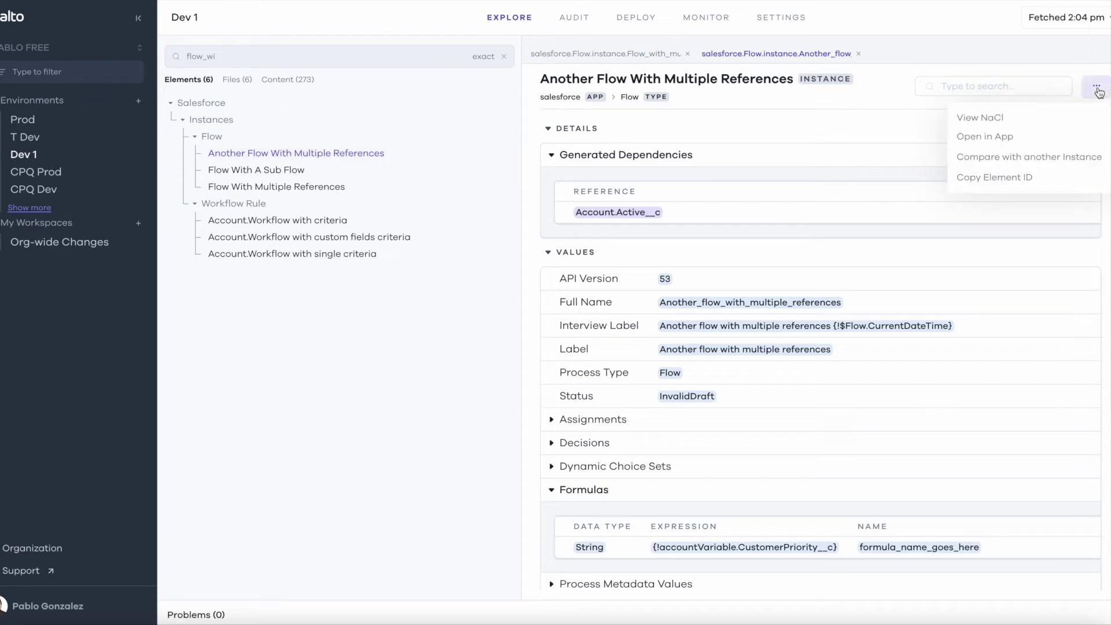
{"action": "left_click", "coordinate": [1040, 164]}
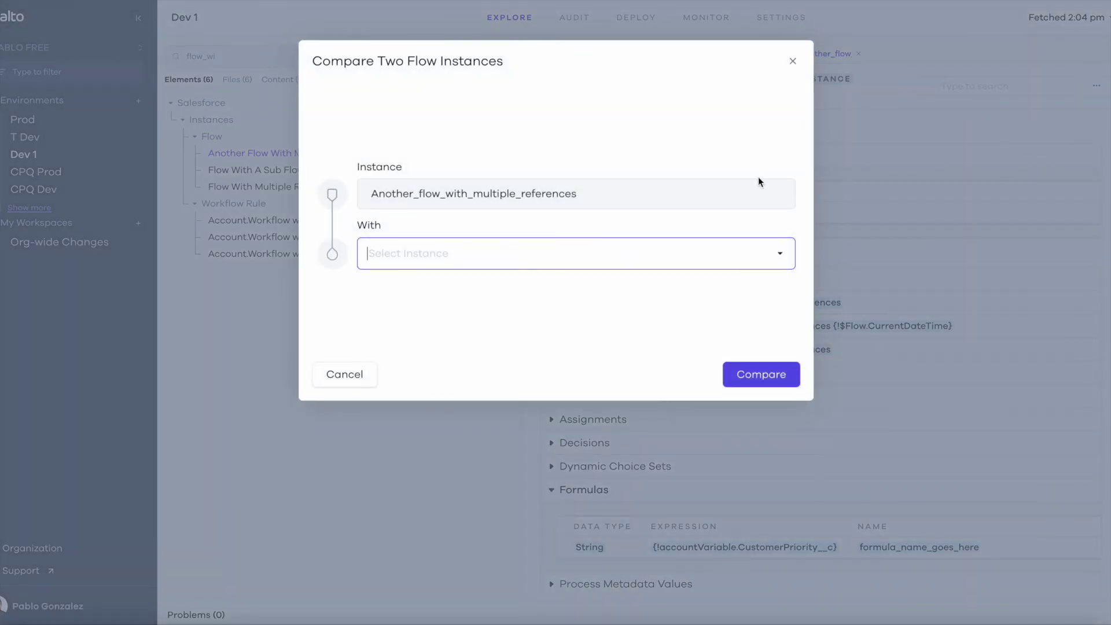
{"action": "type", "text": "flow"}
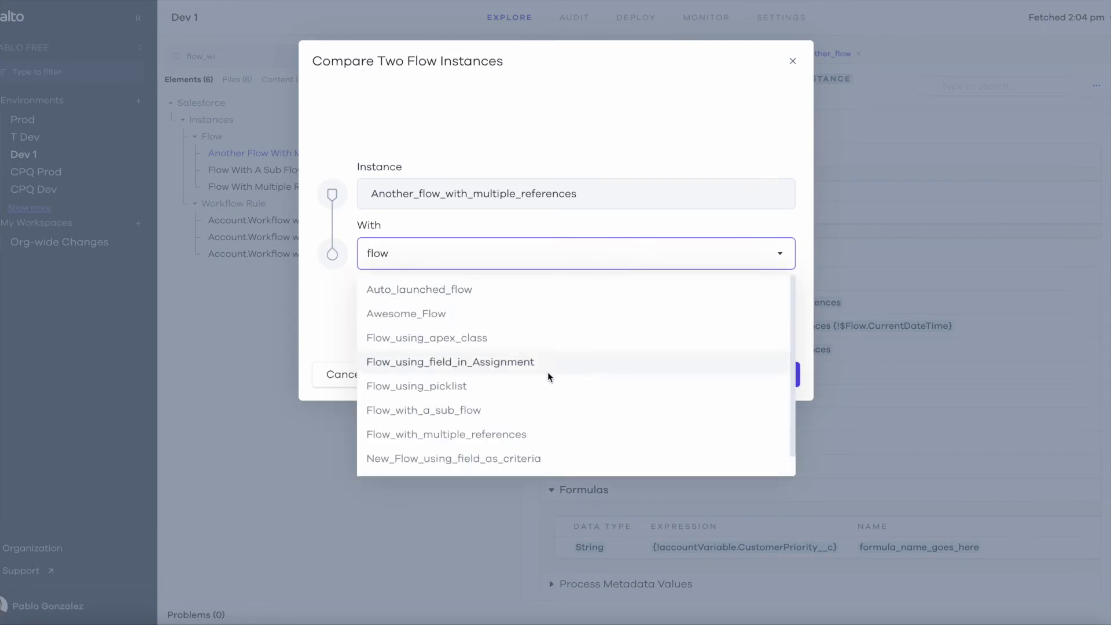
{"action": "left_click", "coordinate": [534, 437]}
{"action": "left_click", "coordinate": [751, 377]}
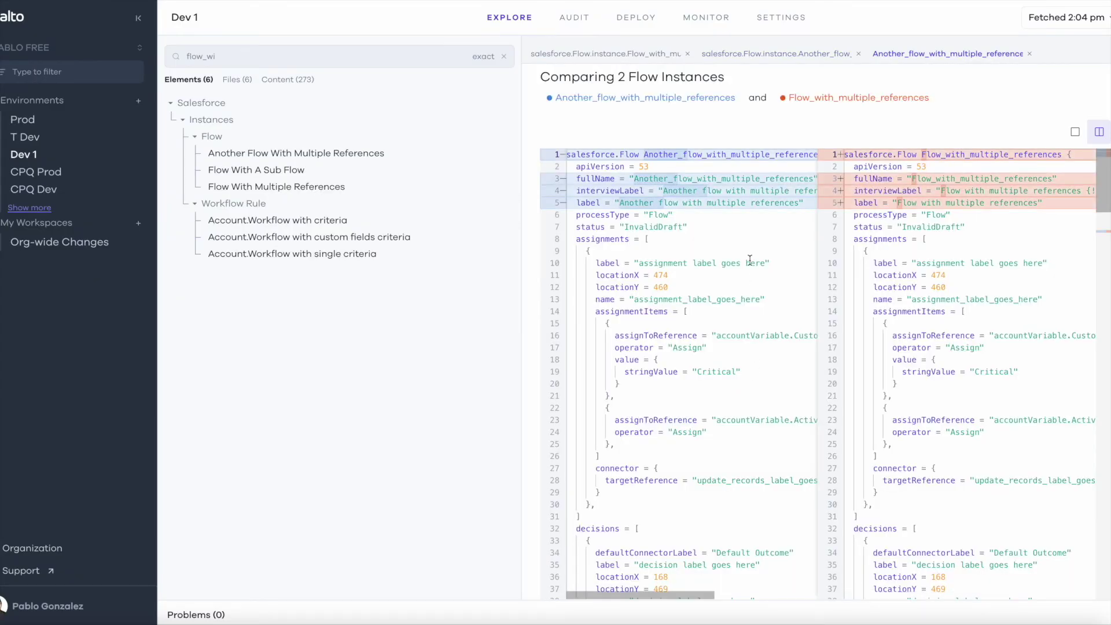
Widen the comparison view by dragging the pane divider to the left
{"action": "left_click_drag", "start_coordinate": [521, 95], "coordinate": [374, 101]}
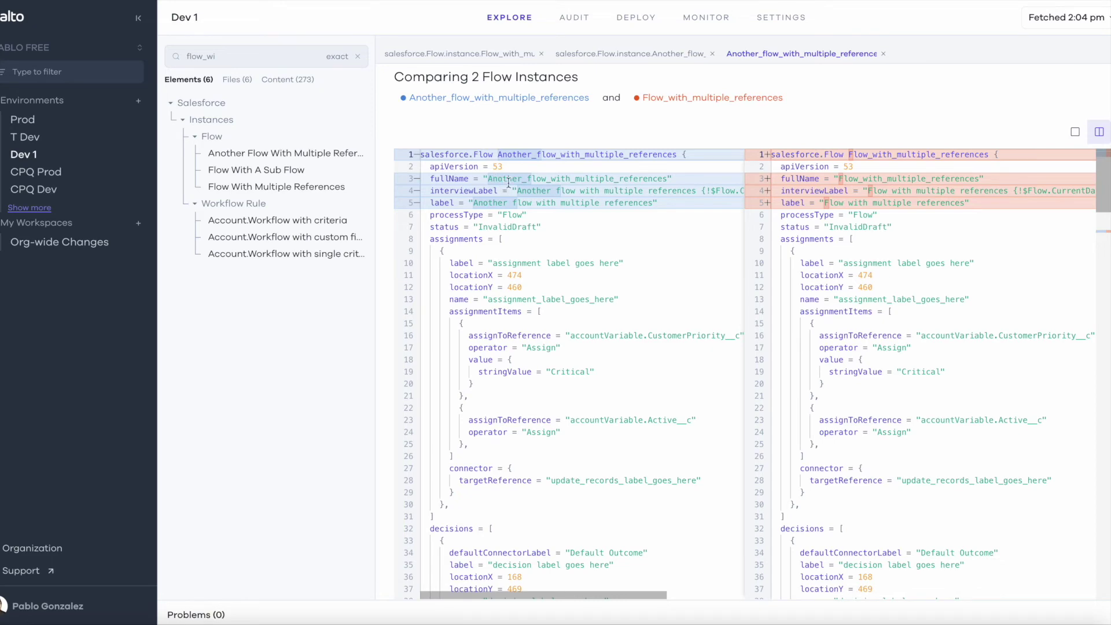
{"action": "scroll", "coordinate": [577, 233], "scroll_direction": "down", "scroll_amount": 3}
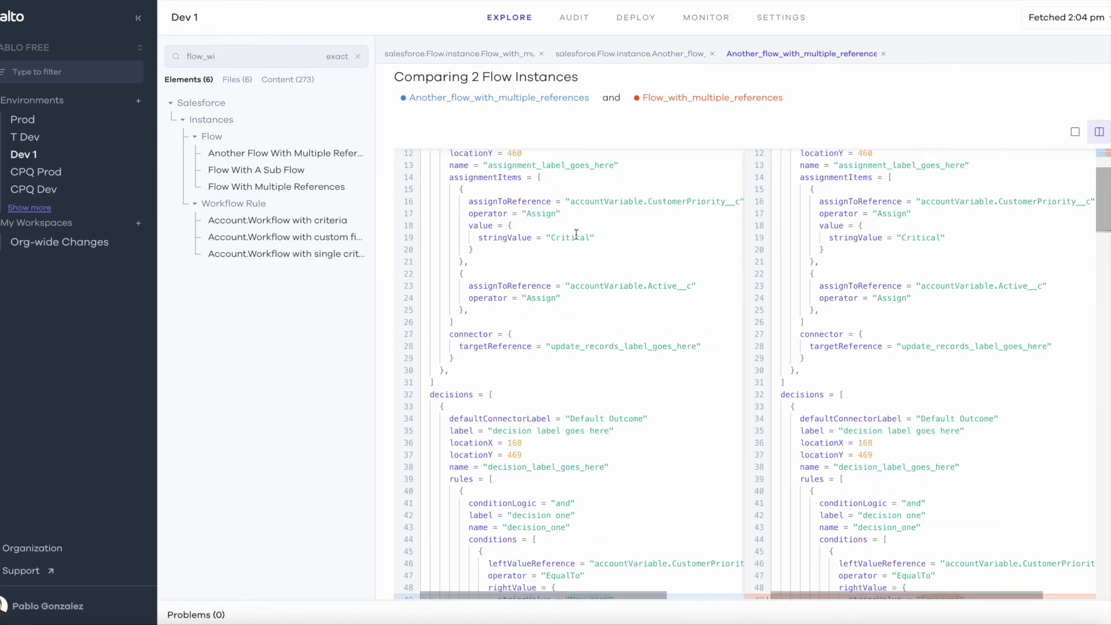
{"action": "scroll", "coordinate": [639, 261], "scroll_direction": "down", "scroll_amount": 3}
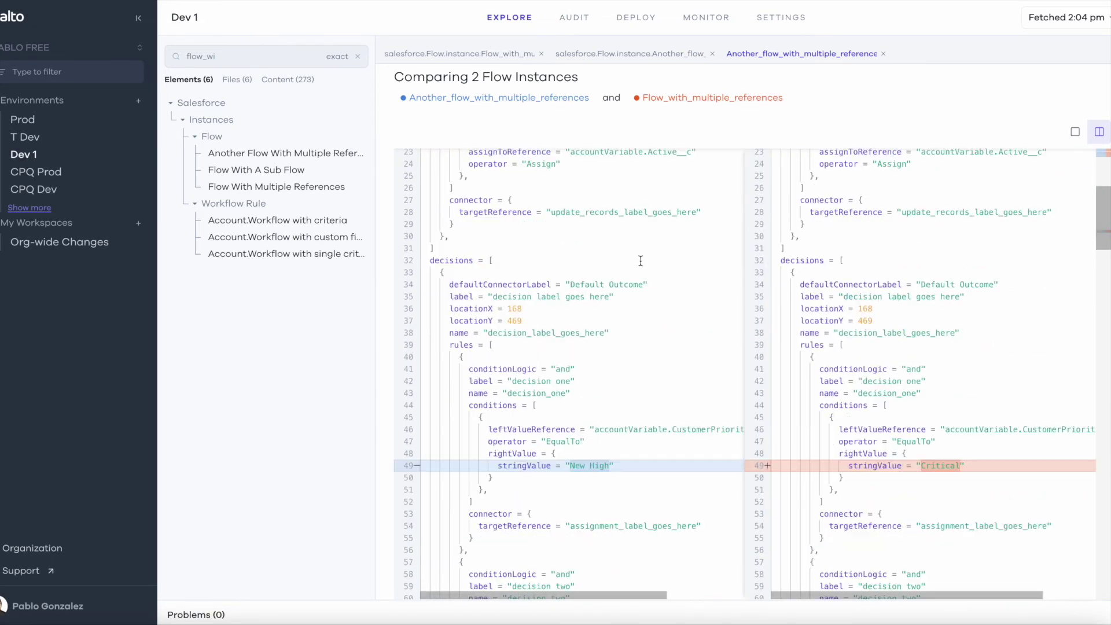
{"action": "scroll", "coordinate": [639, 261], "scroll_direction": "down", "scroll_amount": 2}
{"action": "scroll", "coordinate": [640, 261], "scroll_direction": "down", "scroll_amount": 3}
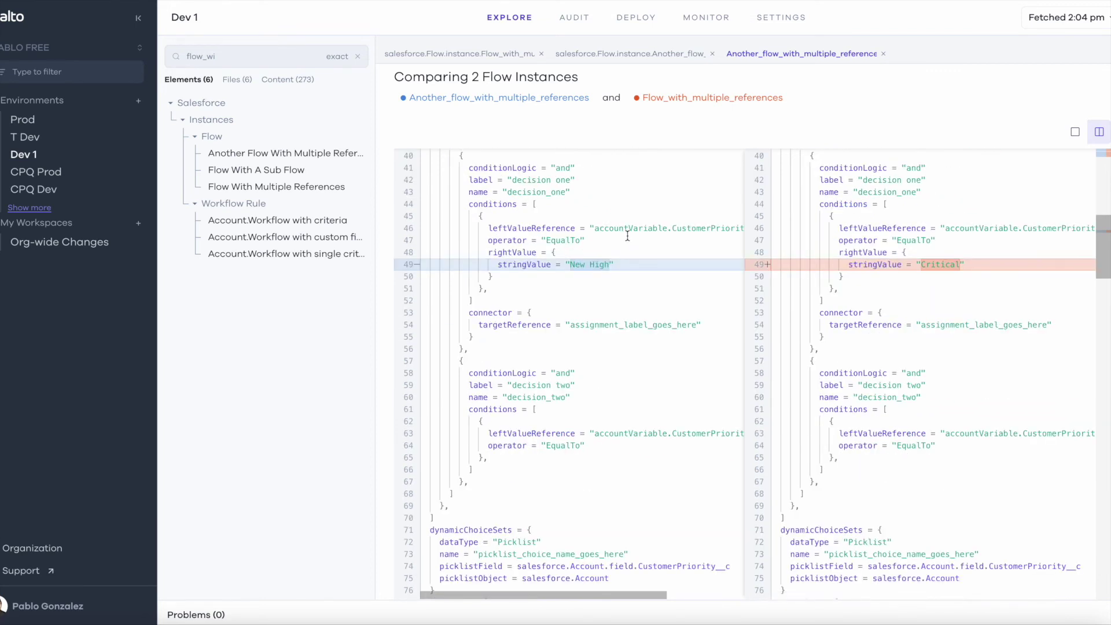
{"action": "scroll", "coordinate": [626, 235], "scroll_direction": "up", "scroll_amount": 2}
{"action": "scroll", "coordinate": [627, 235], "scroll_direction": "up", "scroll_amount": 1}
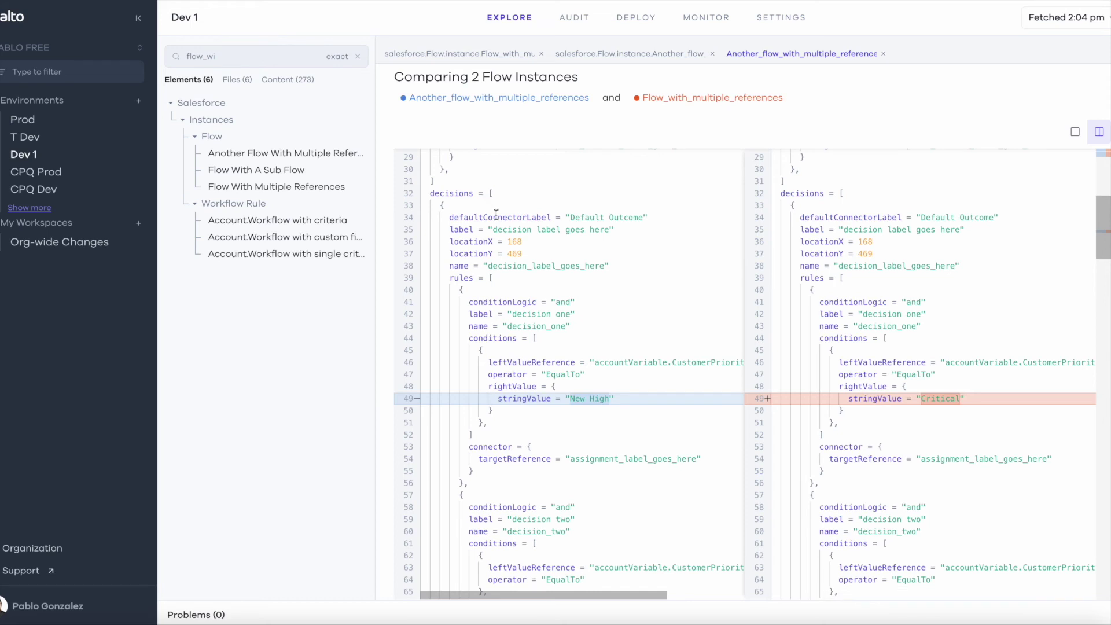